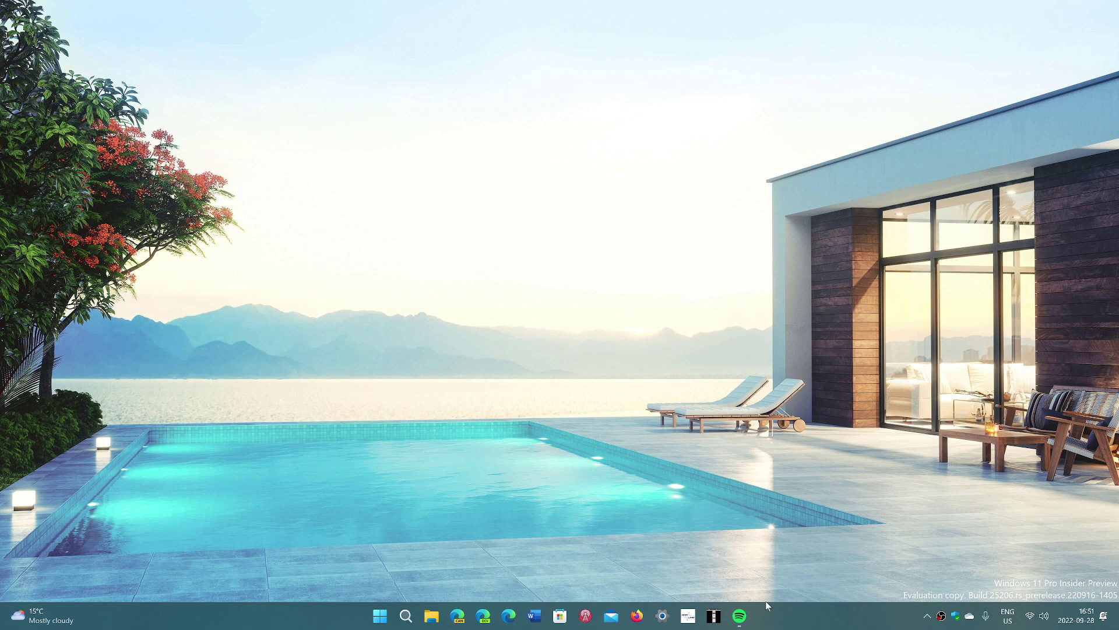
Launch Spotify from the taskbar to its login prompt, then close it.
left_click(740, 617)
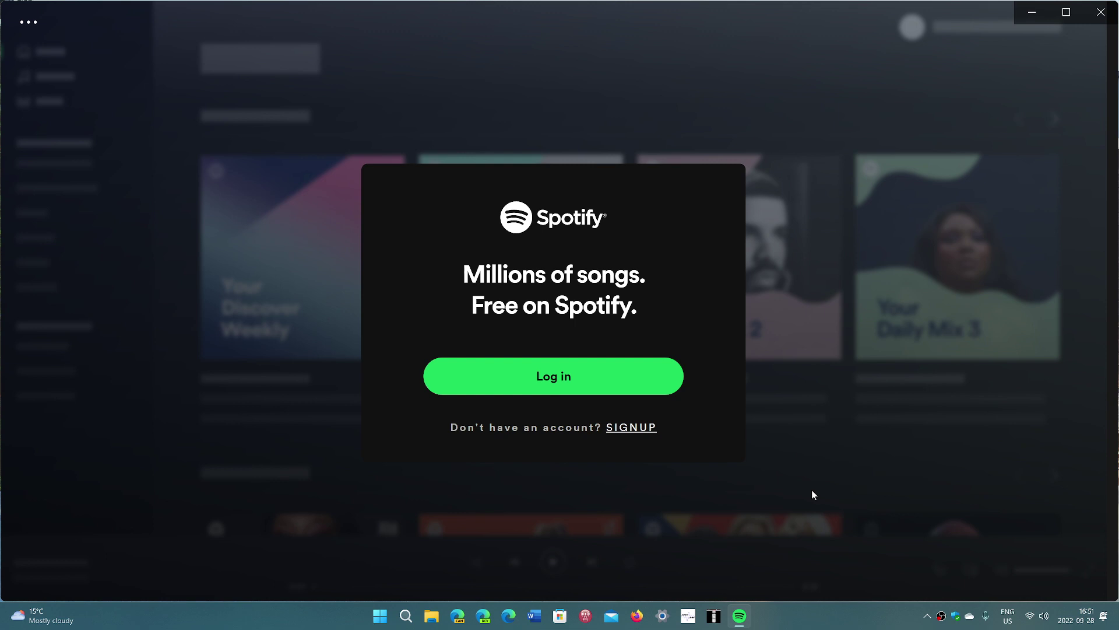
left_click(1104, 14)
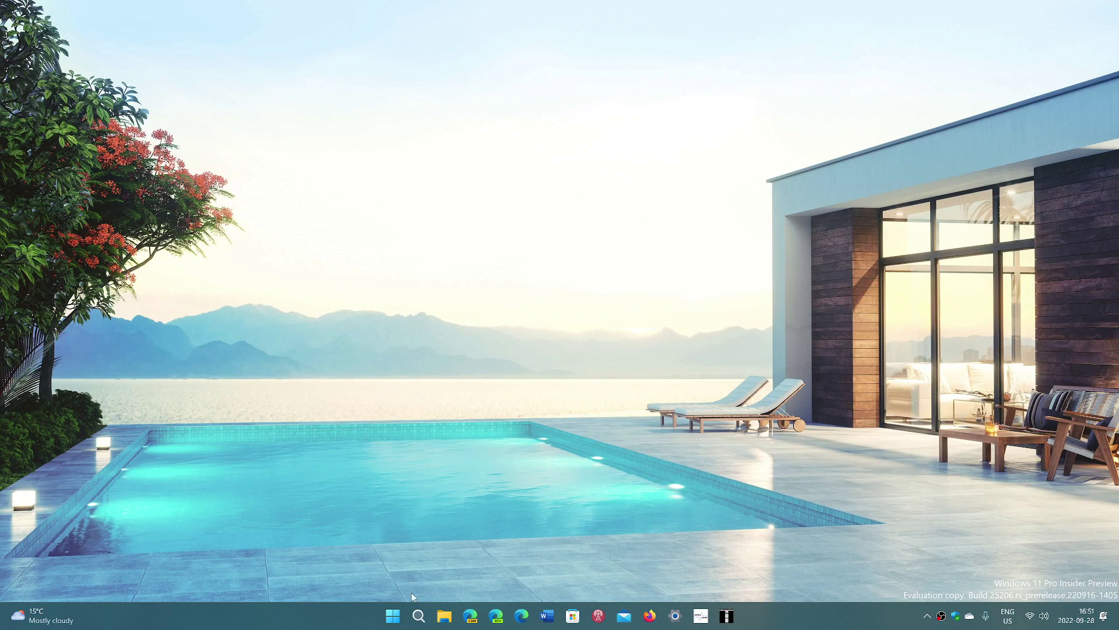
mouse_move(418, 615)
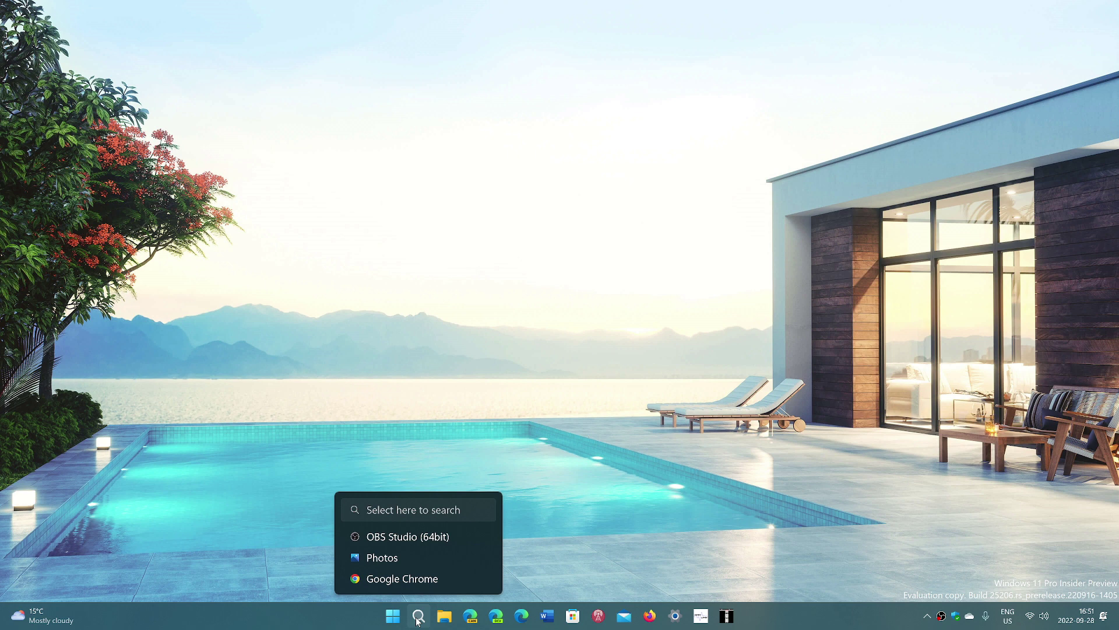
Search 'clo' and launch Clock, showing the 45-minute Focus session setup.
left_click(418, 621)
type("c")
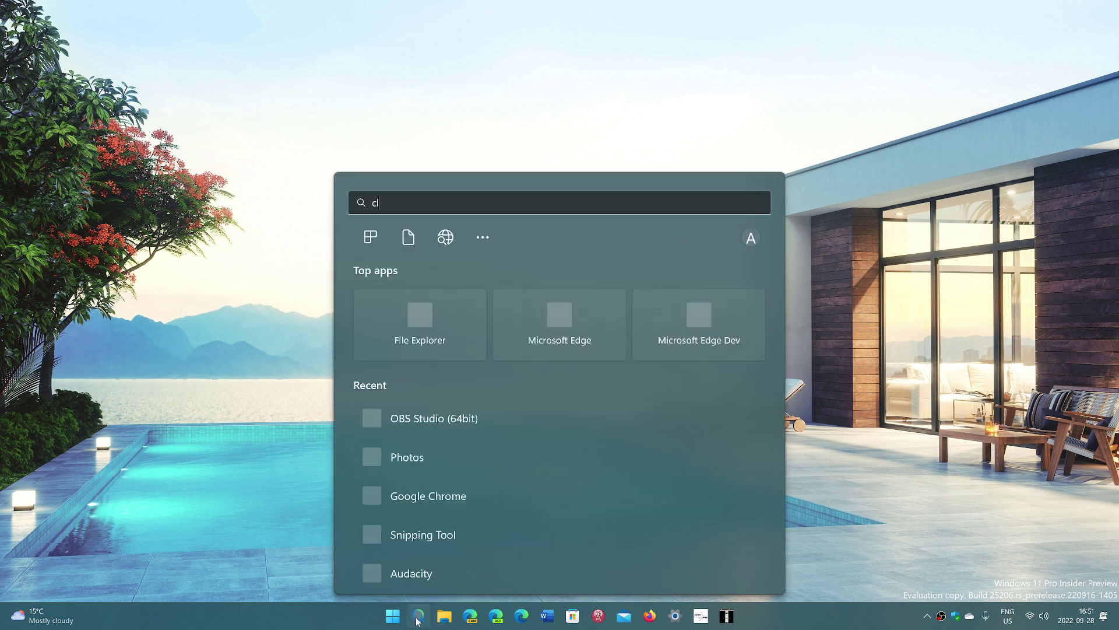
type("lo")
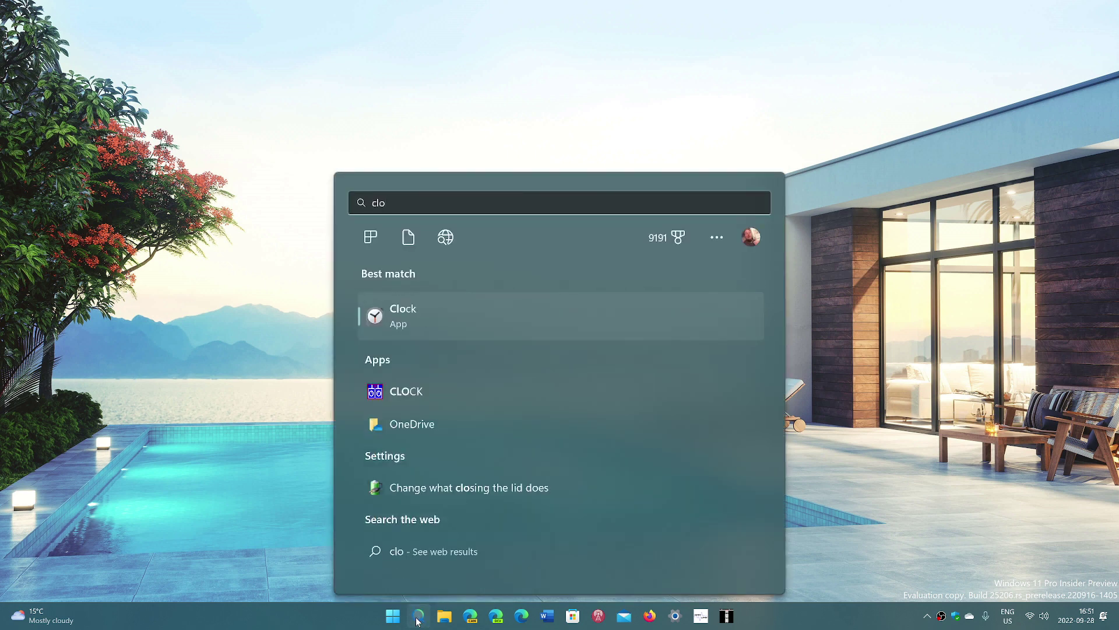
left_click(452, 313)
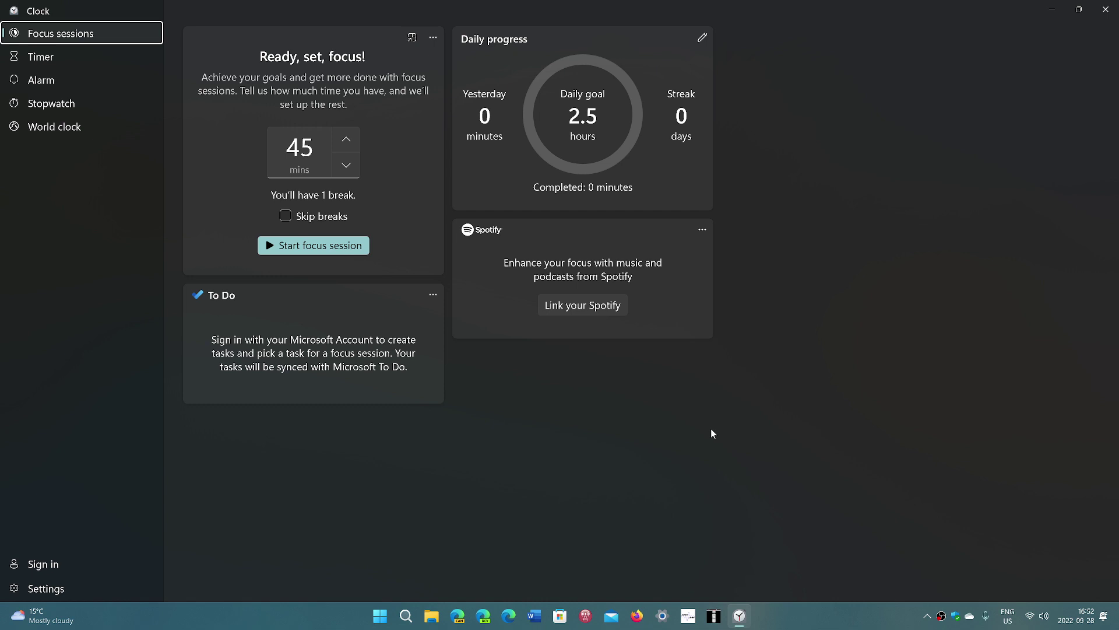
Close Clock, then launch Settings from the Start menu and go to Apps.
left_click(1110, 16)
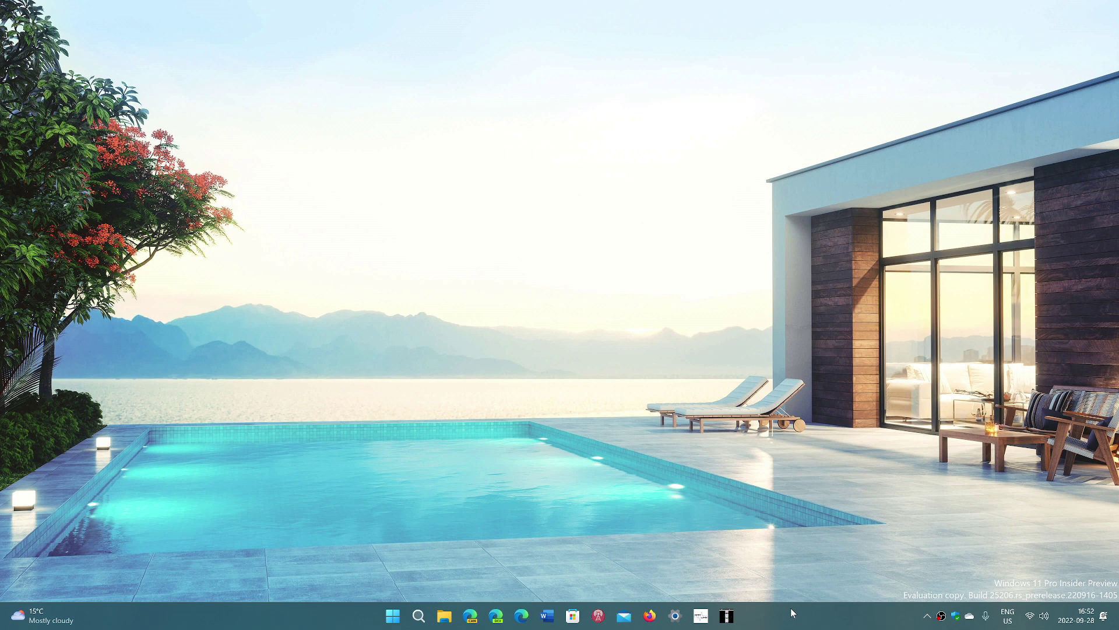
left_click(419, 617)
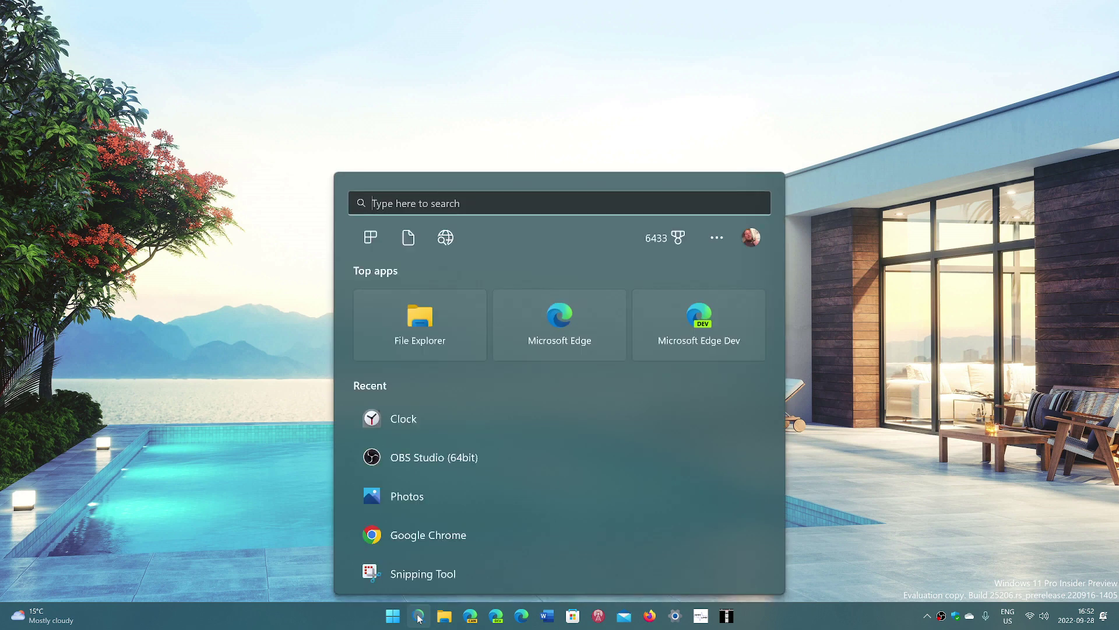
left_click(394, 617)
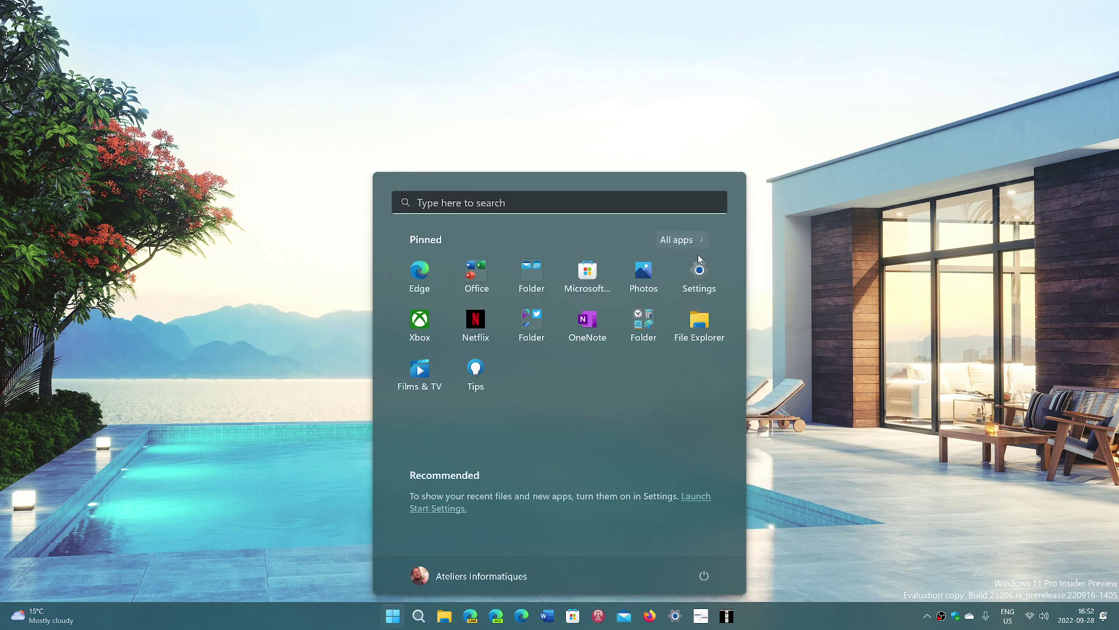
left_click(700, 272)
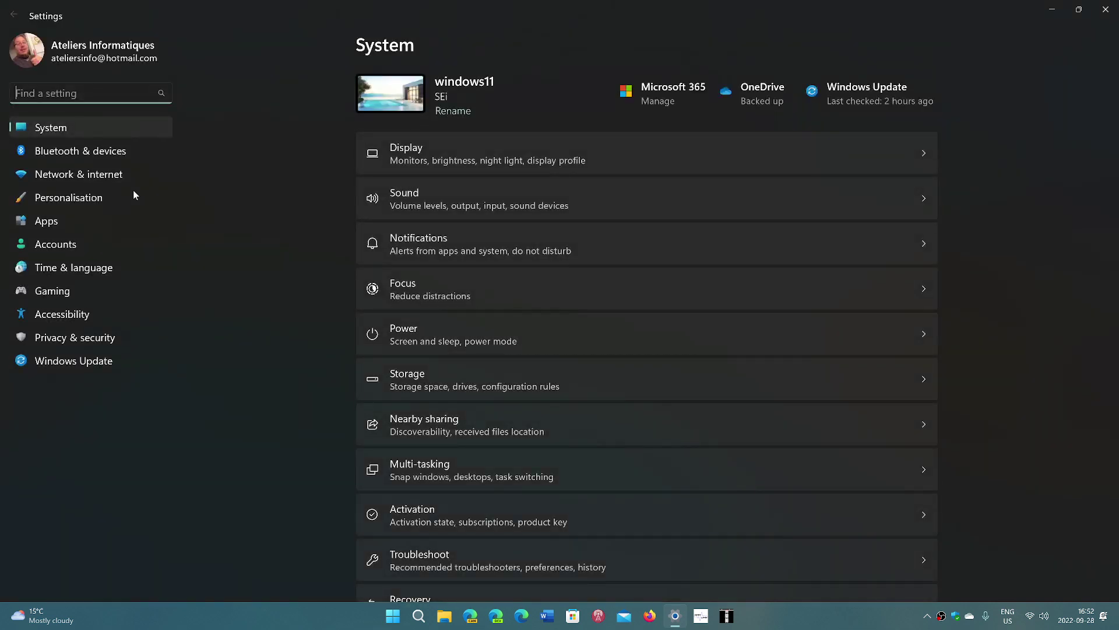
left_click(71, 220)
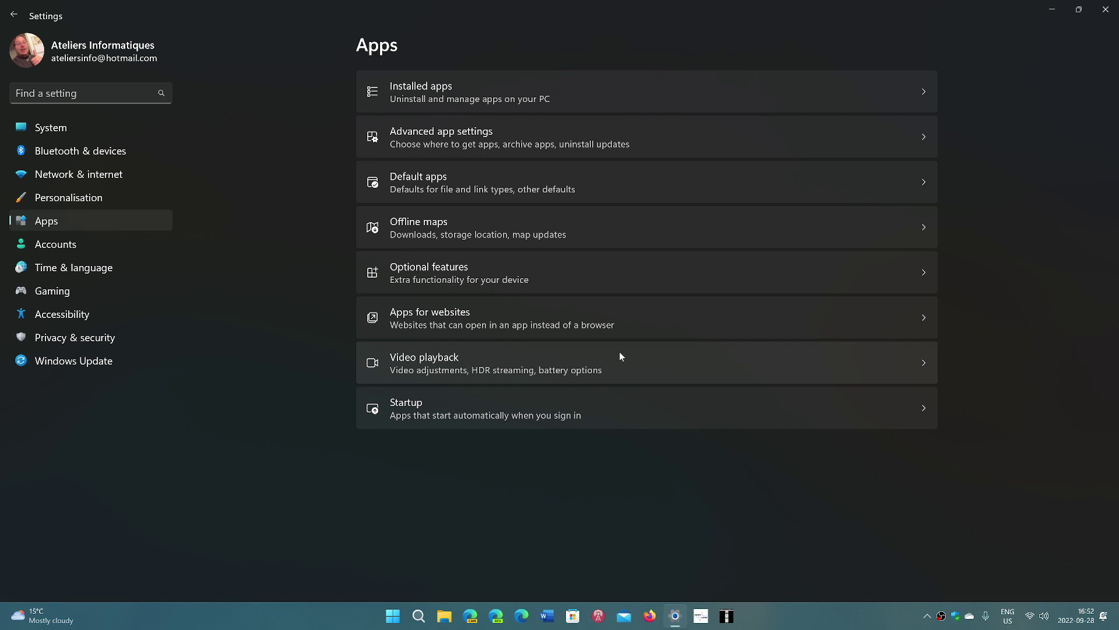
left_click(577, 82)
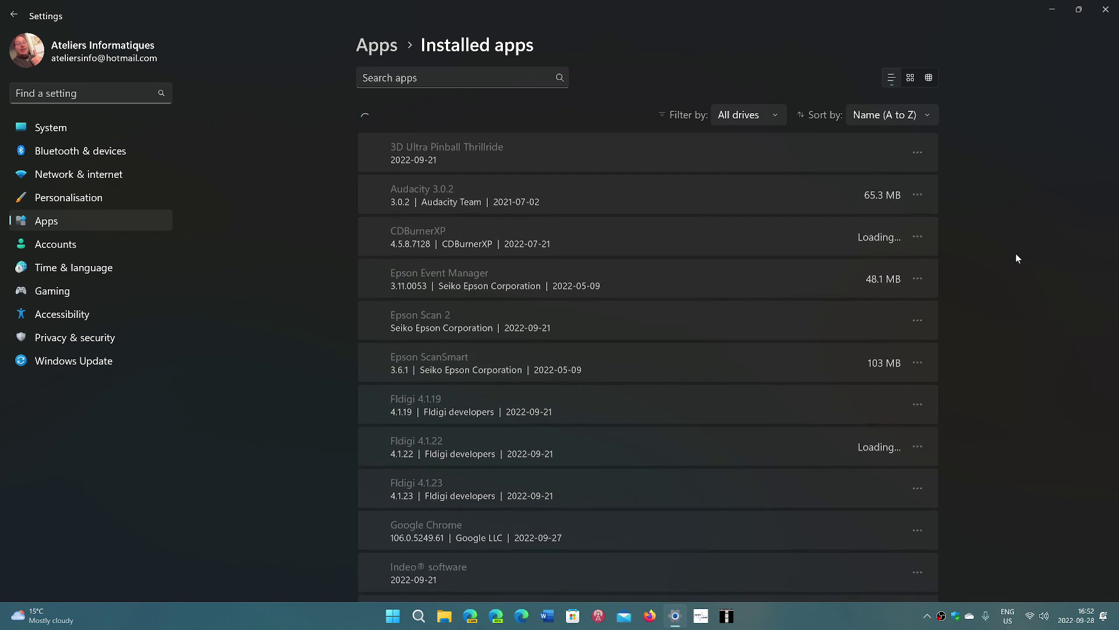
scroll(1018, 258, "down", 8)
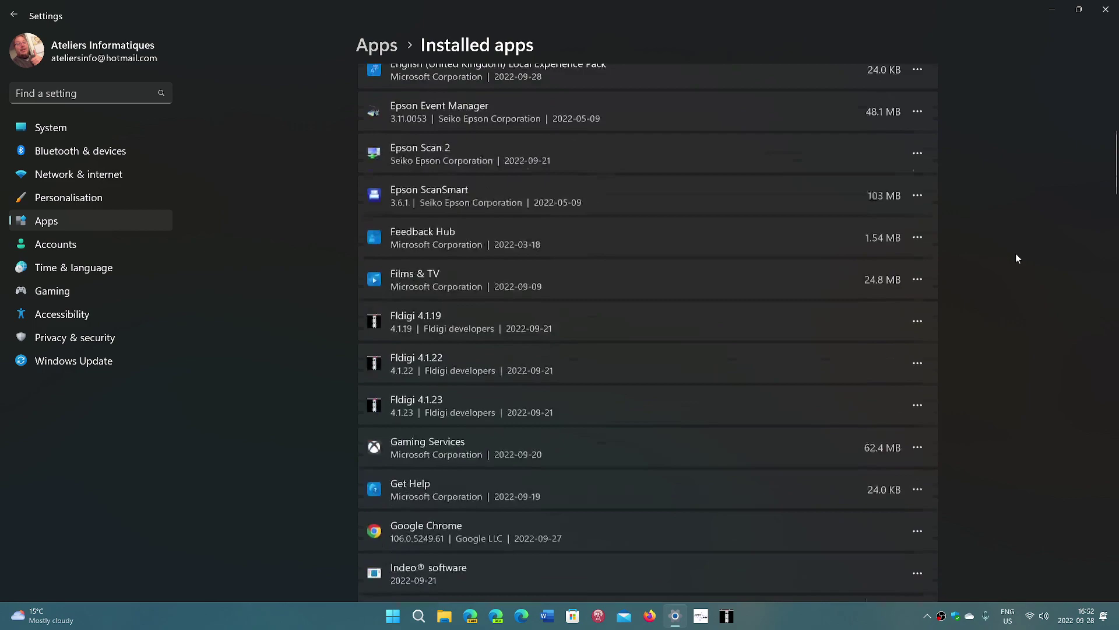
scroll(1017, 258, "down", 6)
scroll(1018, 258, "down", 3)
scroll(1018, 258, "down", 4)
scroll(1017, 259, "down", 4)
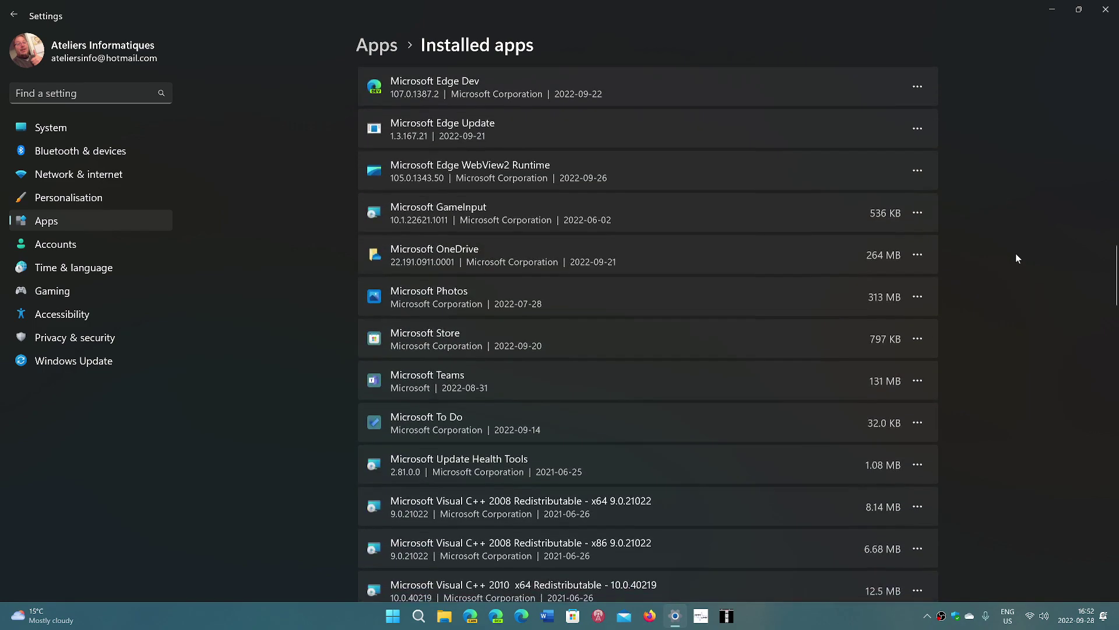
scroll(1017, 258, "down", 6)
scroll(1017, 258, "down", 10)
scroll(1017, 258, "down", 4)
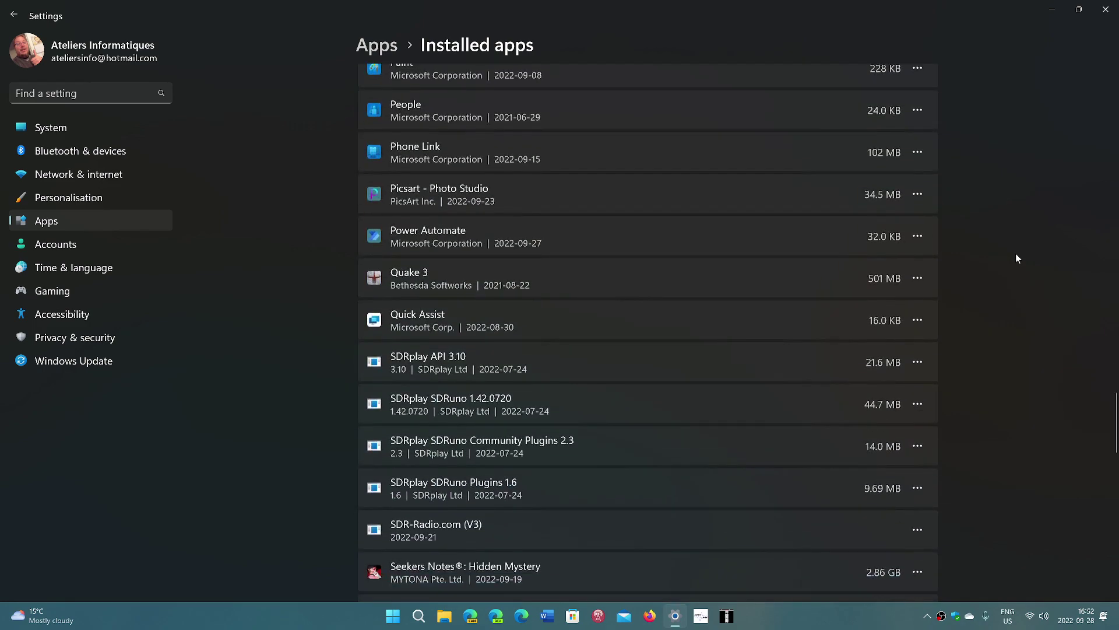
scroll(1017, 258, "down", 3)
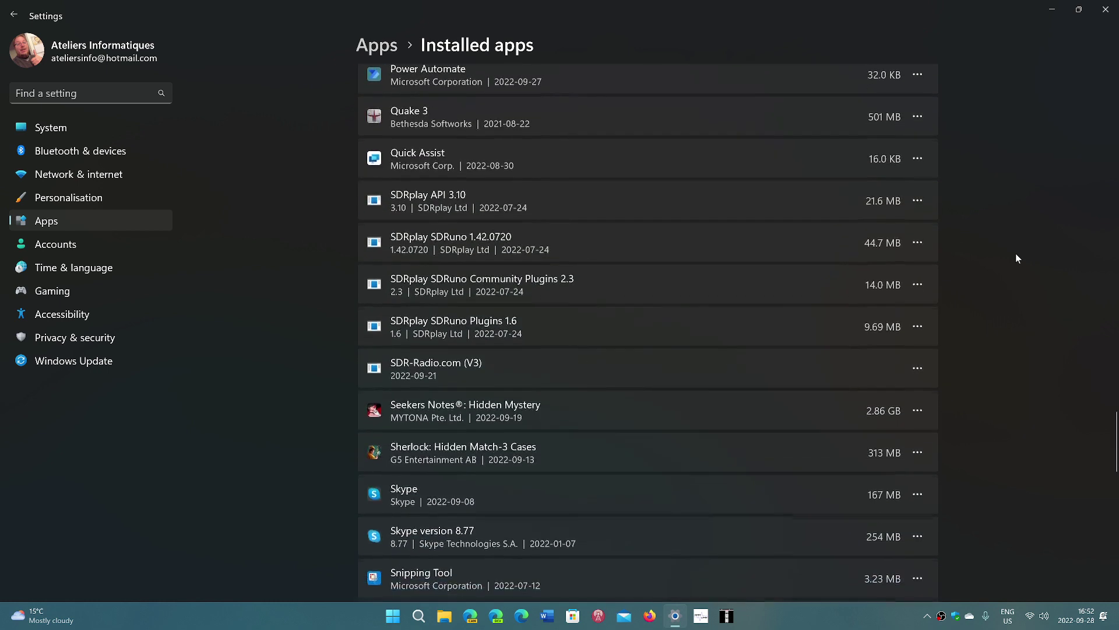
scroll(1017, 257, "down", 4)
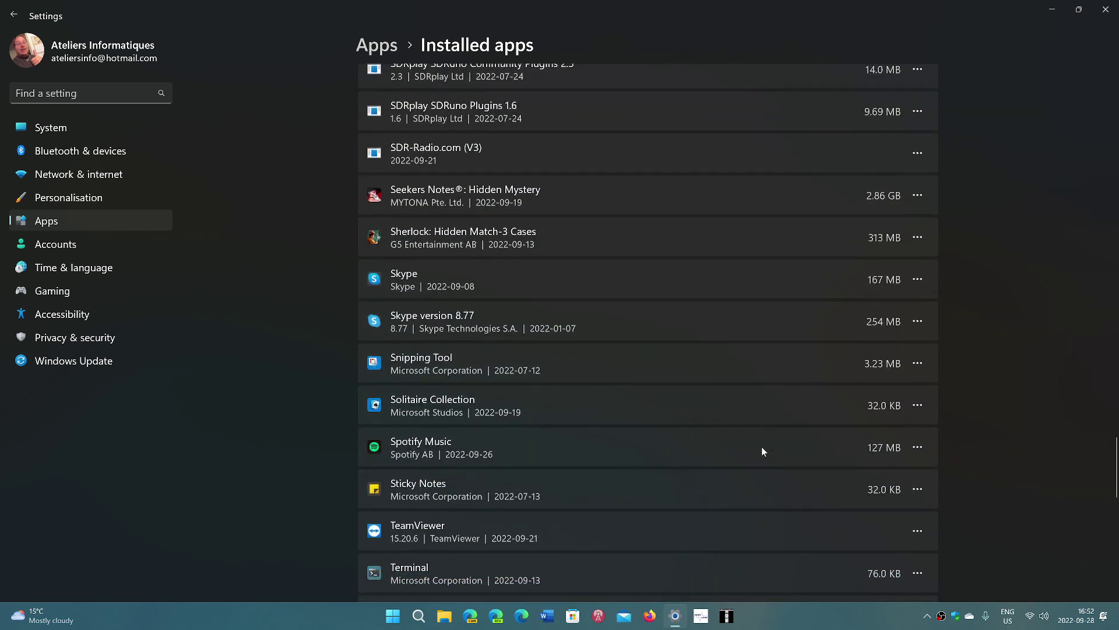
left_click(919, 447)
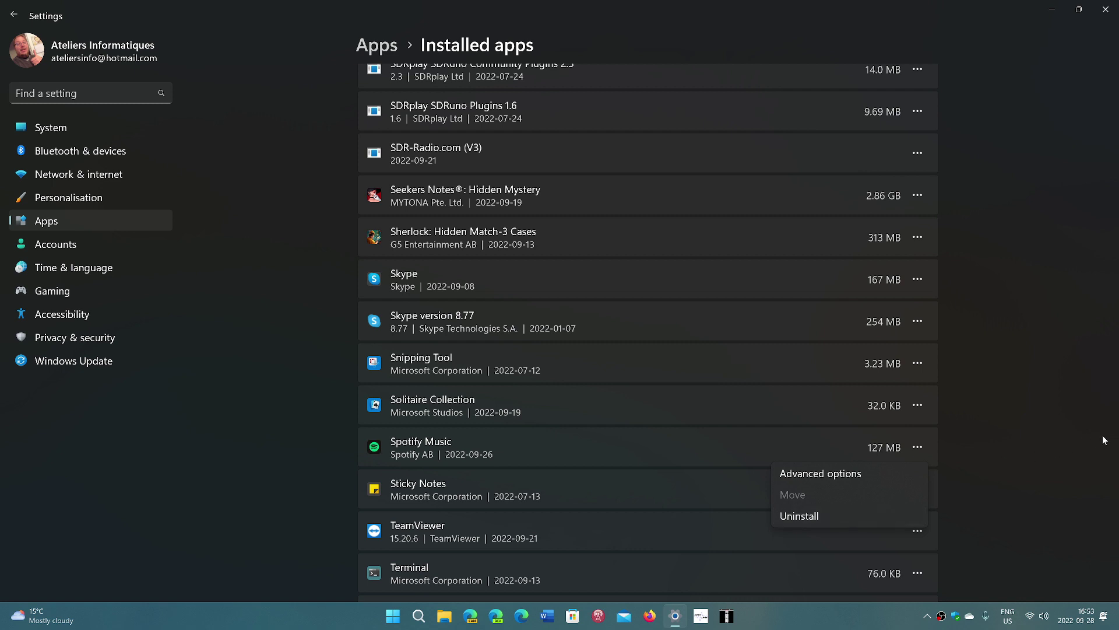
left_click(1053, 427)
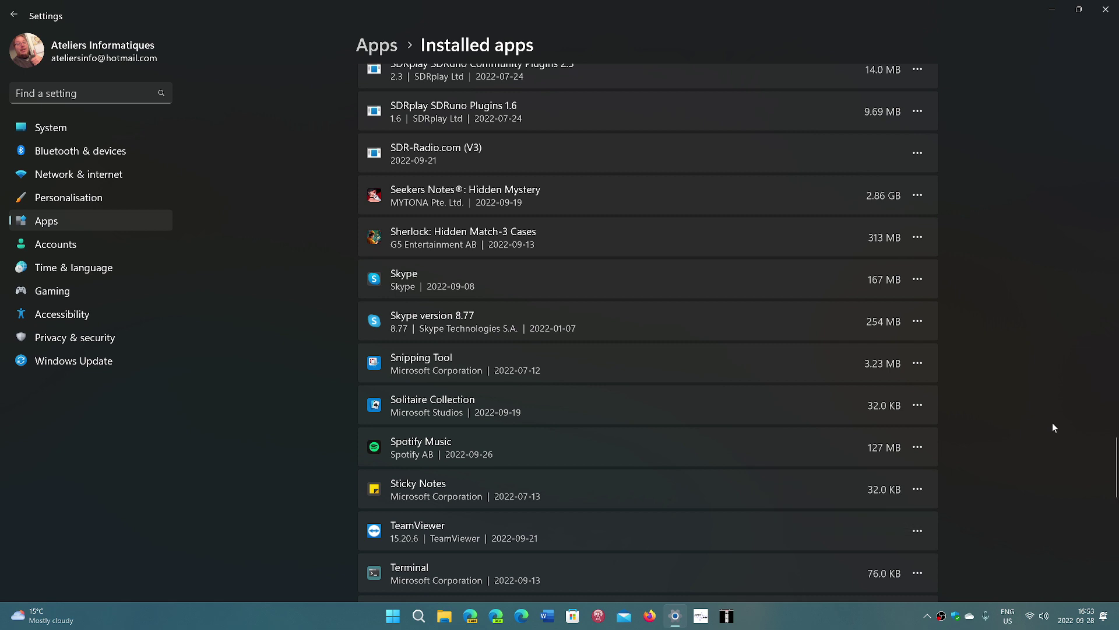
left_click(93, 221)
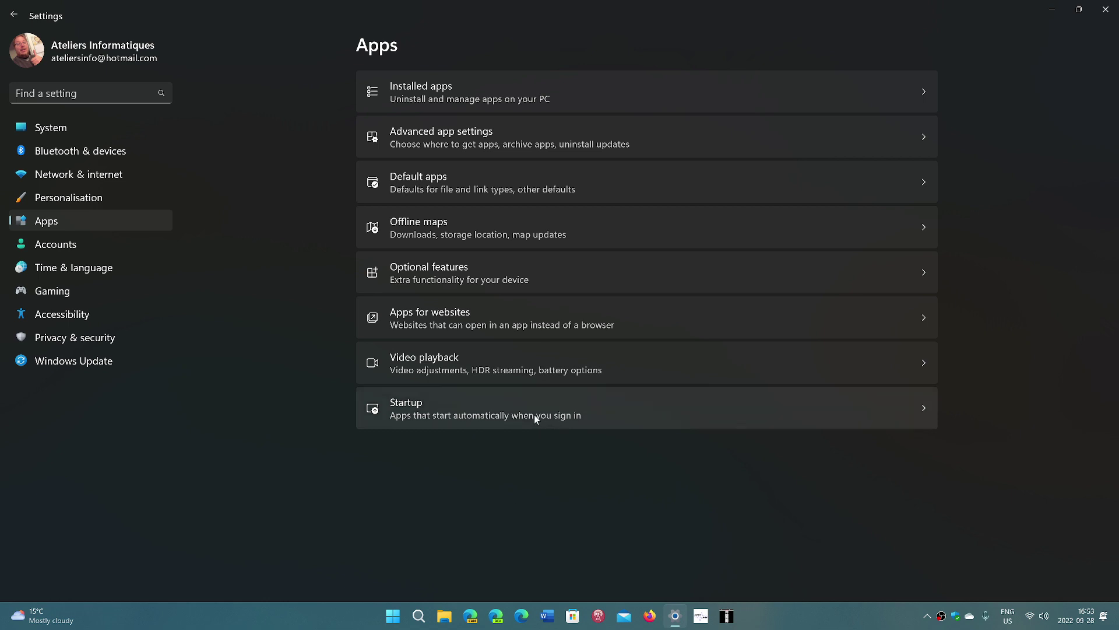
In Startup apps, switch Spotify's startup toggle Off.
left_click(600, 409)
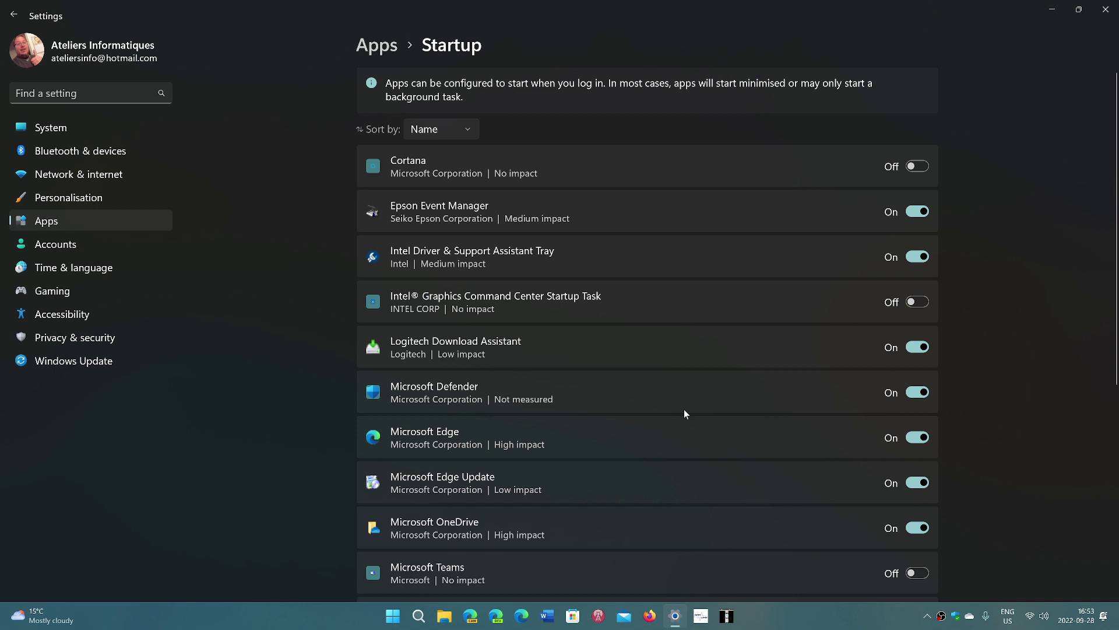
scroll(684, 408, "down", 5)
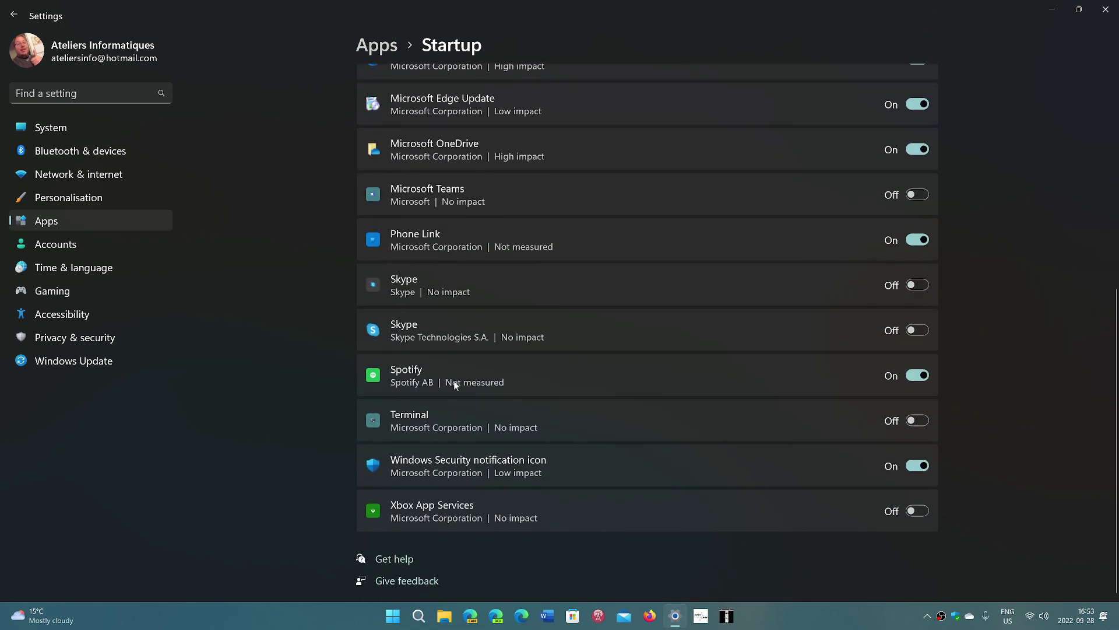
left_click(913, 380)
Close the Settings window, leaving the bare desktop.
left_click(1115, 11)
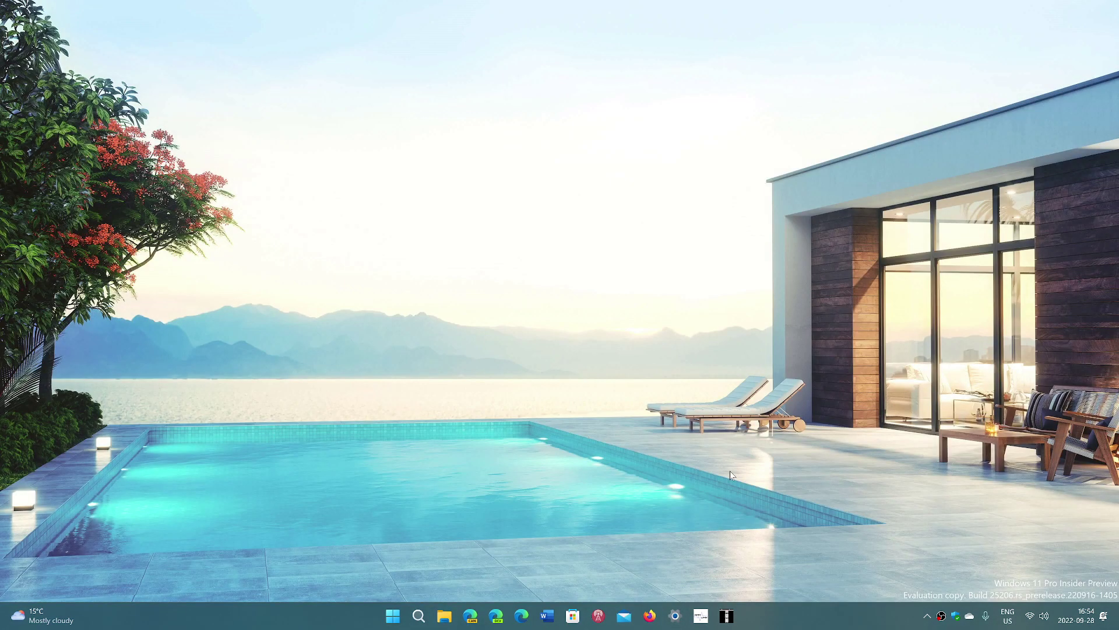